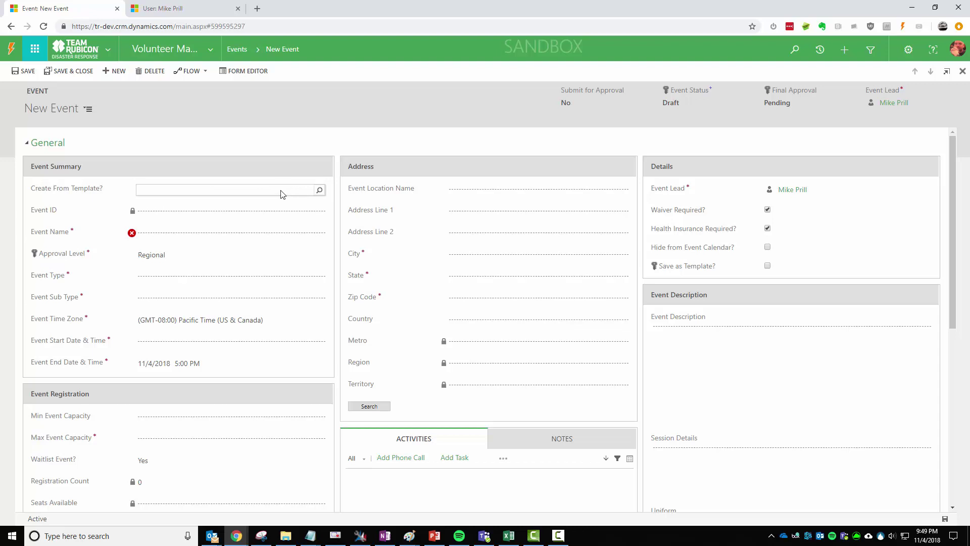
# - Review the templates offered under Create From Template and try the Save as Template option on the new event
pyautogui.click(319, 191)
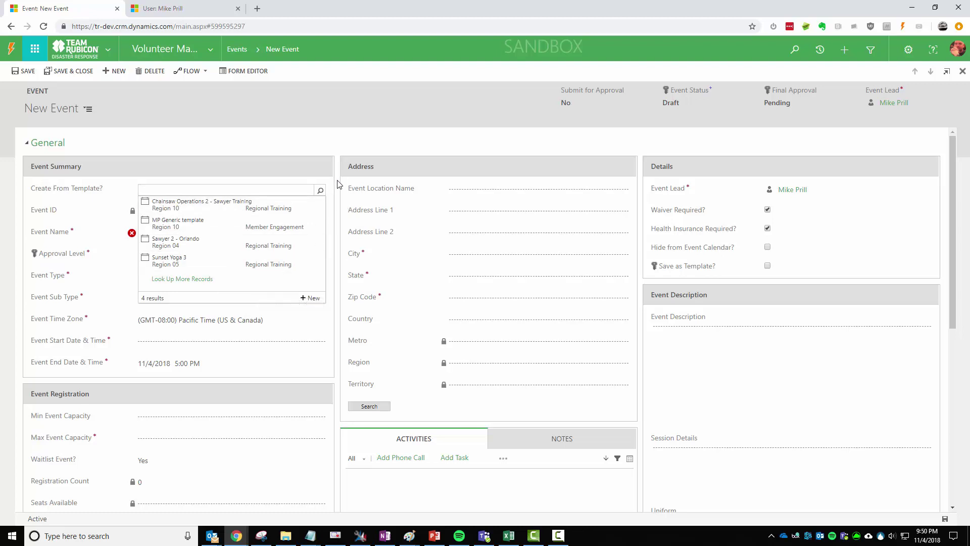
pyautogui.press('Escape')
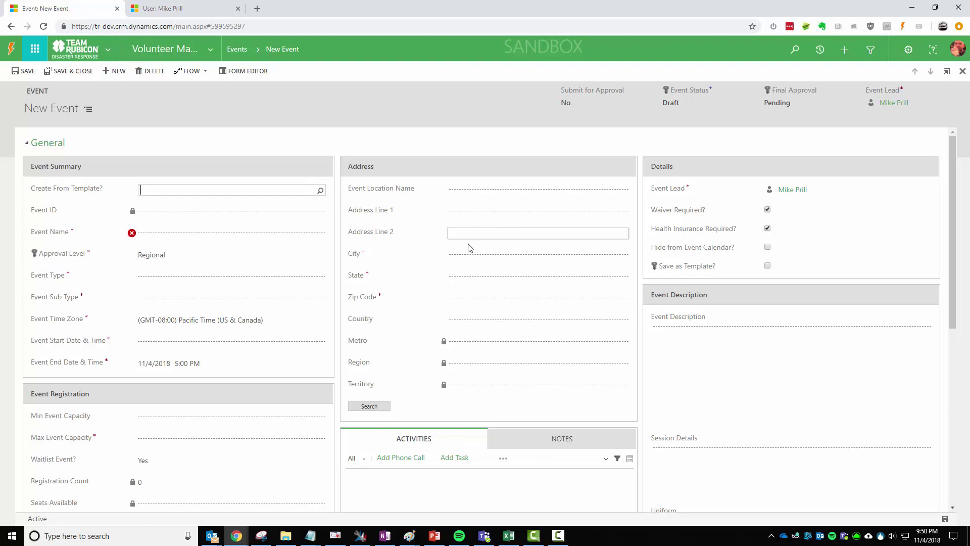
pyautogui.click(767, 266)
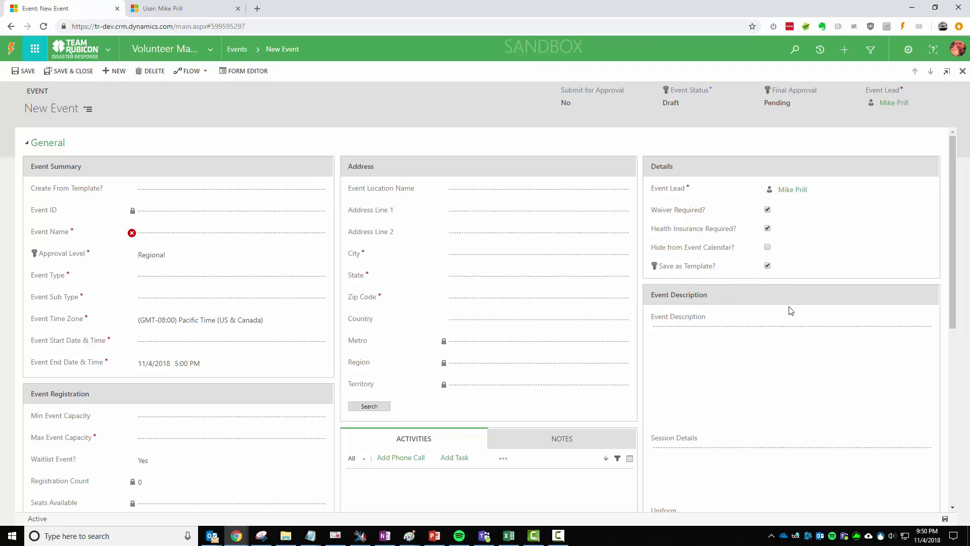
pyautogui.click(769, 268)
pyautogui.click(320, 191)
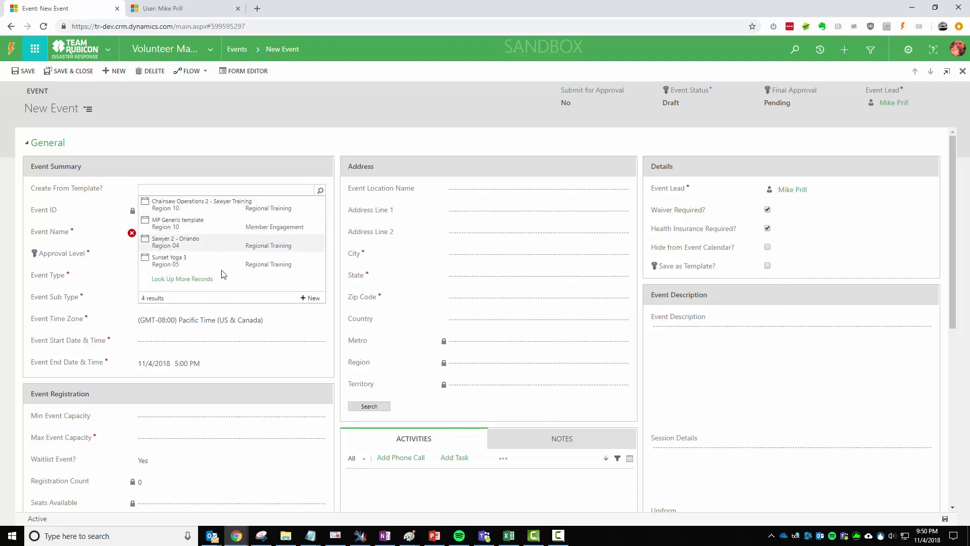
pyautogui.press('Escape')
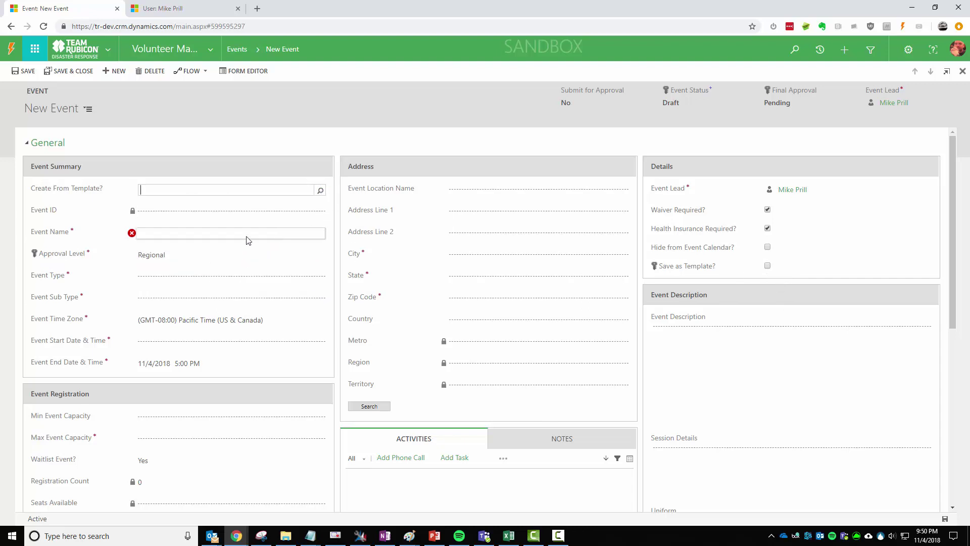
# - Enter the event name as the event lead's first name followed by "test", leaving the approval level at Regional
pyautogui.click(179, 233)
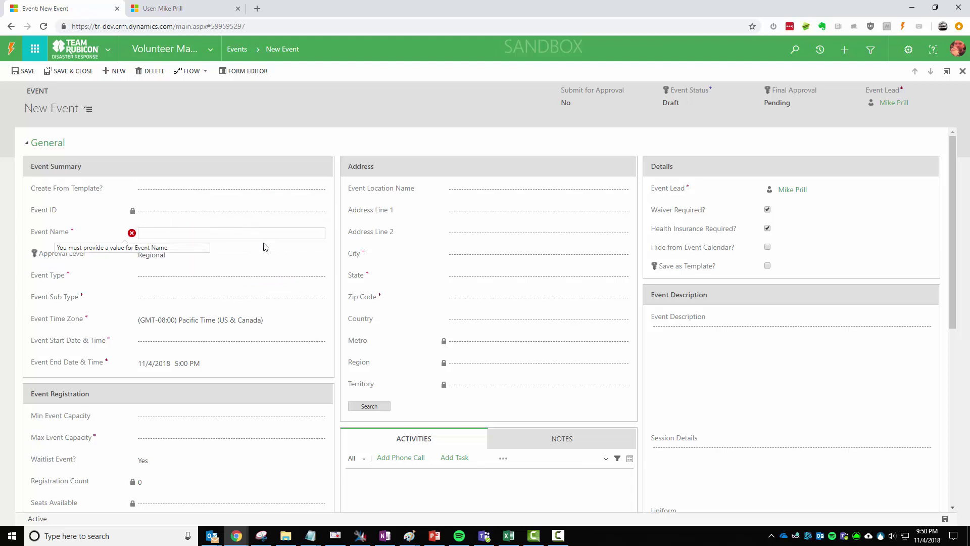
pyautogui.press('Tab')
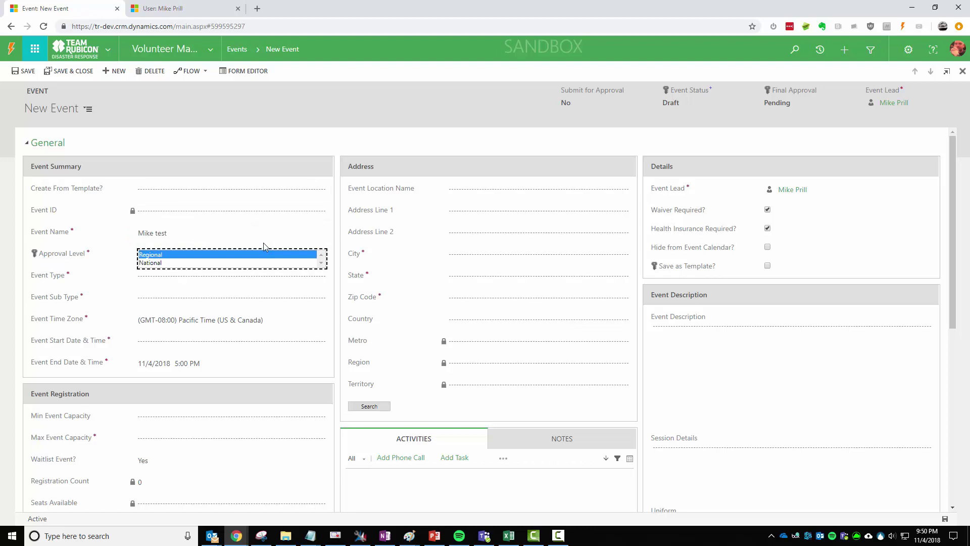
pyautogui.click(338, 240)
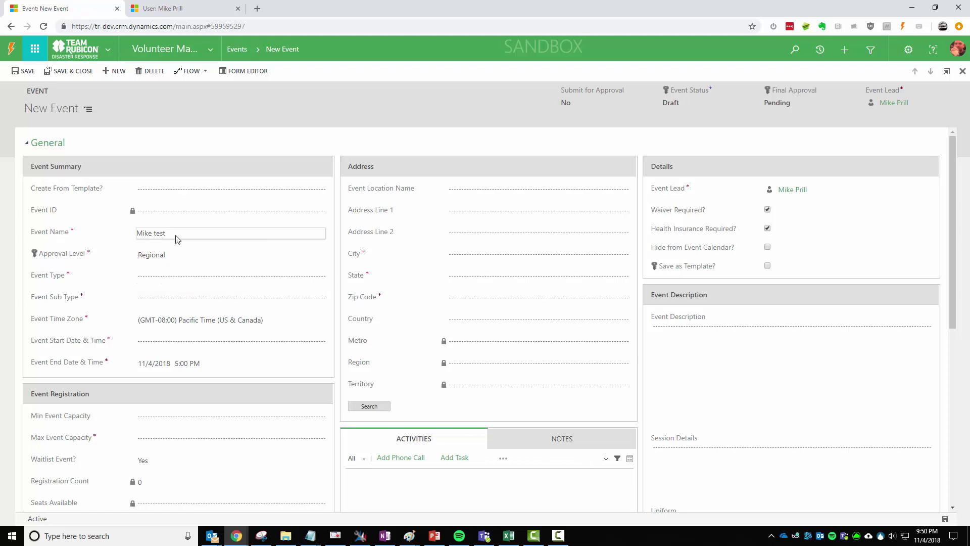
# - Set the event type to National Training and the sub type to Core Operations 1 - Train-the-Trainer Course
pyautogui.click(192, 276)
pyautogui.click(319, 278)
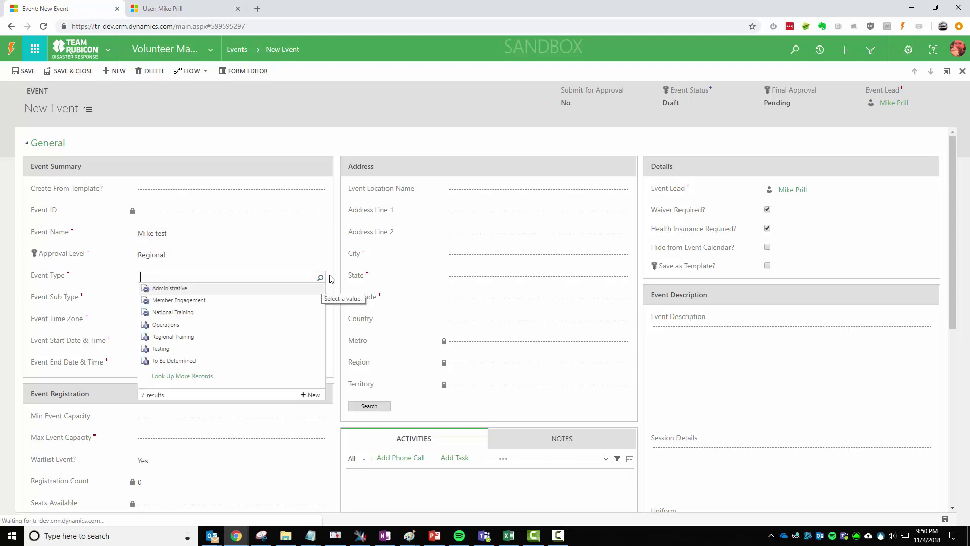
pyautogui.click(194, 313)
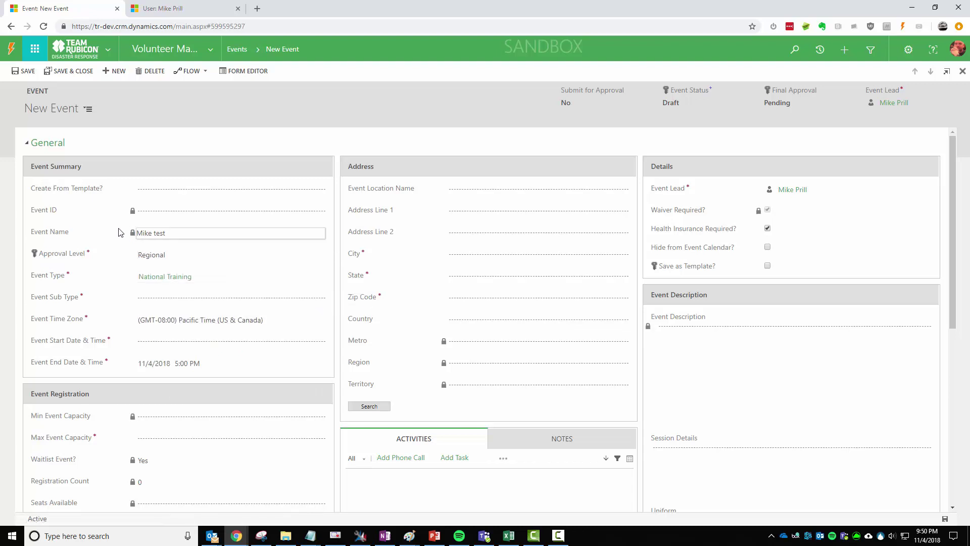
pyautogui.click(303, 298)
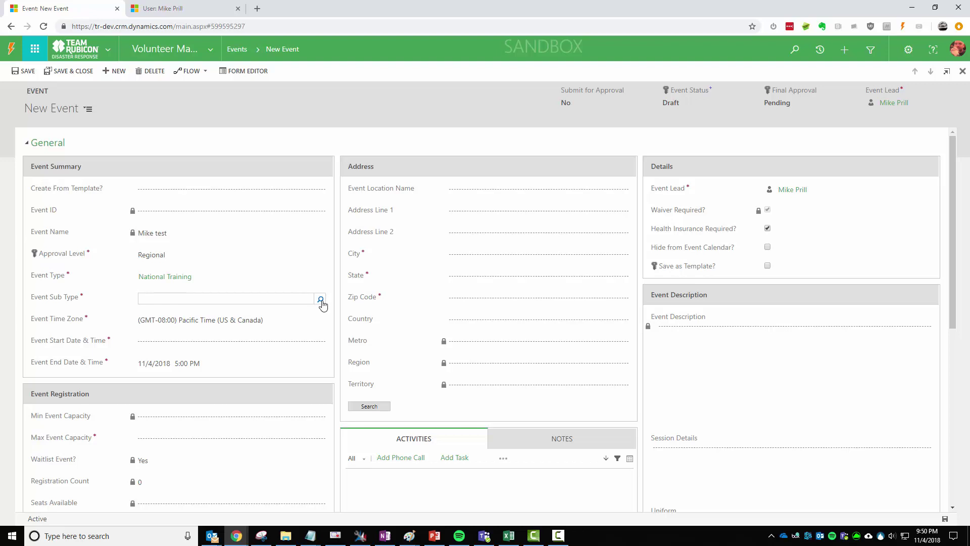
pyautogui.click(320, 299)
pyautogui.click(217, 332)
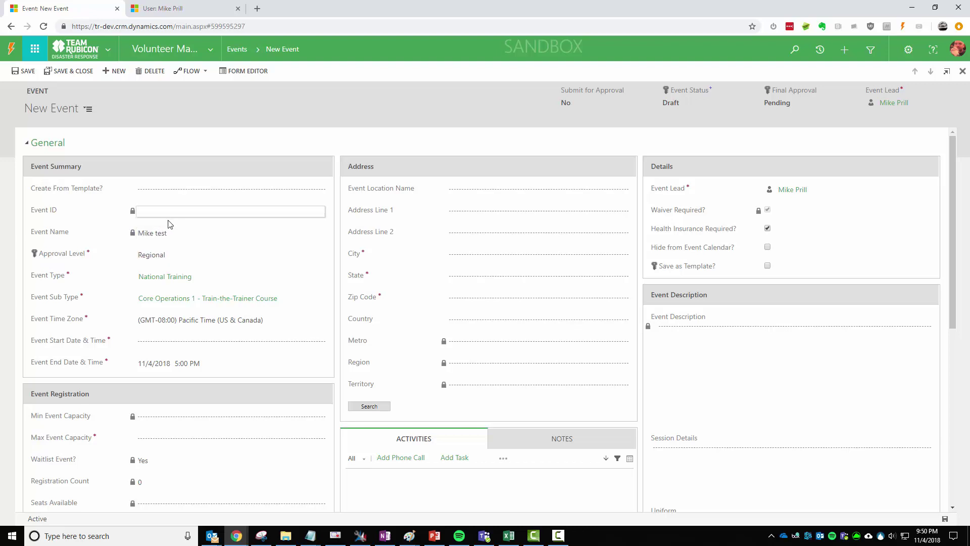
# - Set the maximum event capacity to 12 and fill in the event's city, state and zip code
pyautogui.click(174, 438)
pyautogui.write('12')
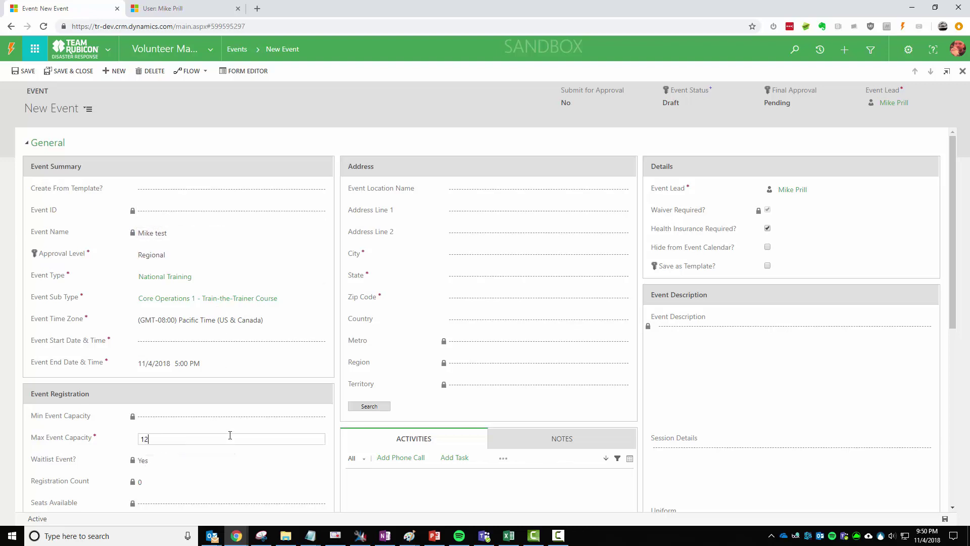
pyautogui.click(470, 254)
pyautogui.write('dsa')
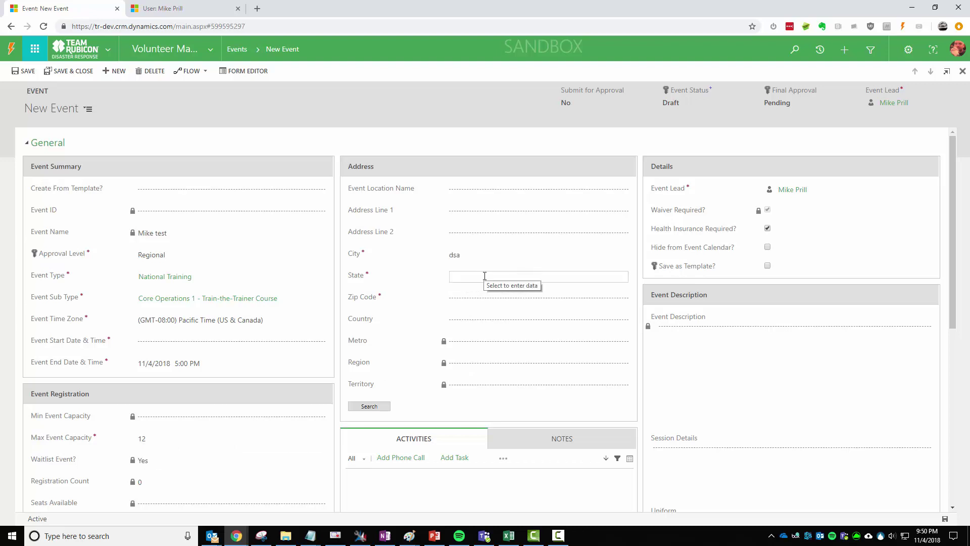
pyautogui.click(485, 276)
pyautogui.write('wa')
pyautogui.click(482, 297)
pyautogui.write('98')
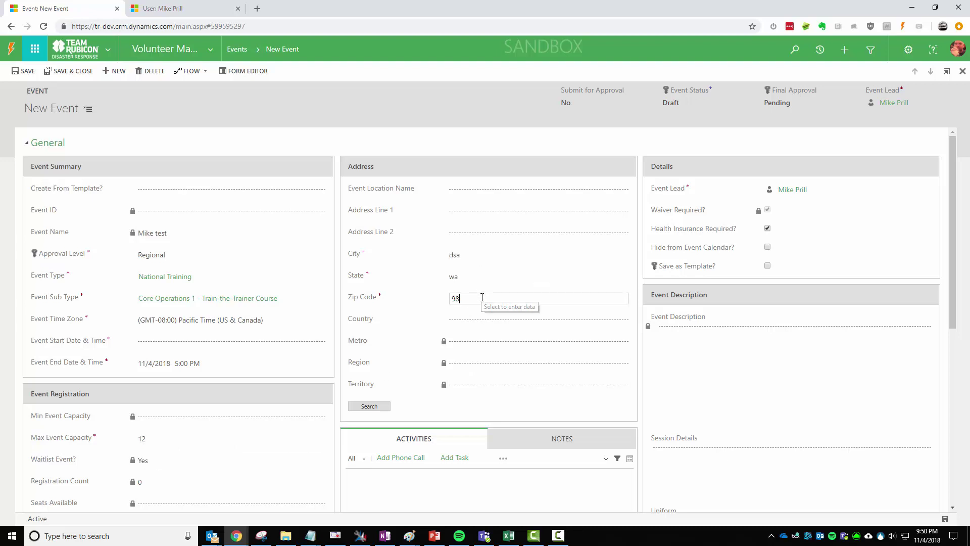
pyautogui.write('166')
pyautogui.press('Tab')
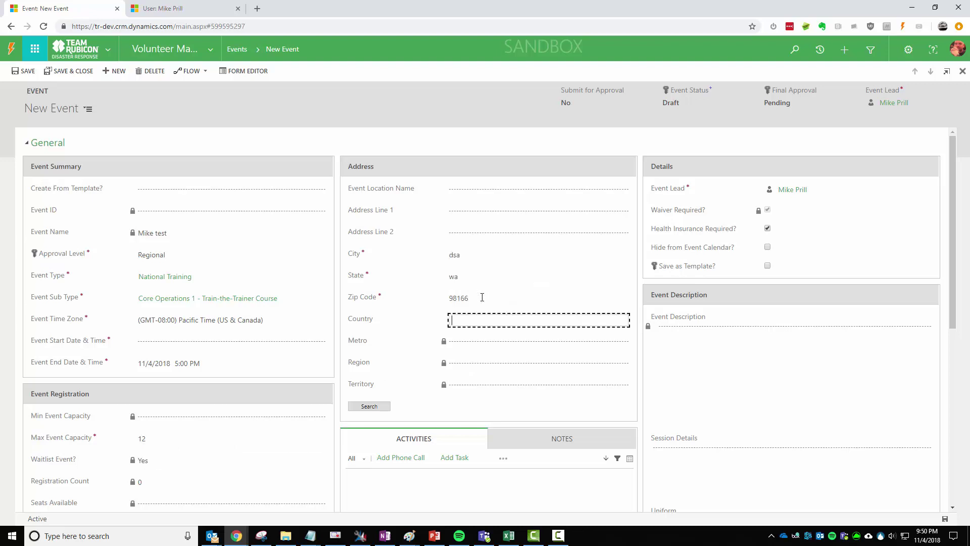
# - Set the event start to 11/4/2018 8:00 AM and save the new event
pyautogui.click(946, 520)
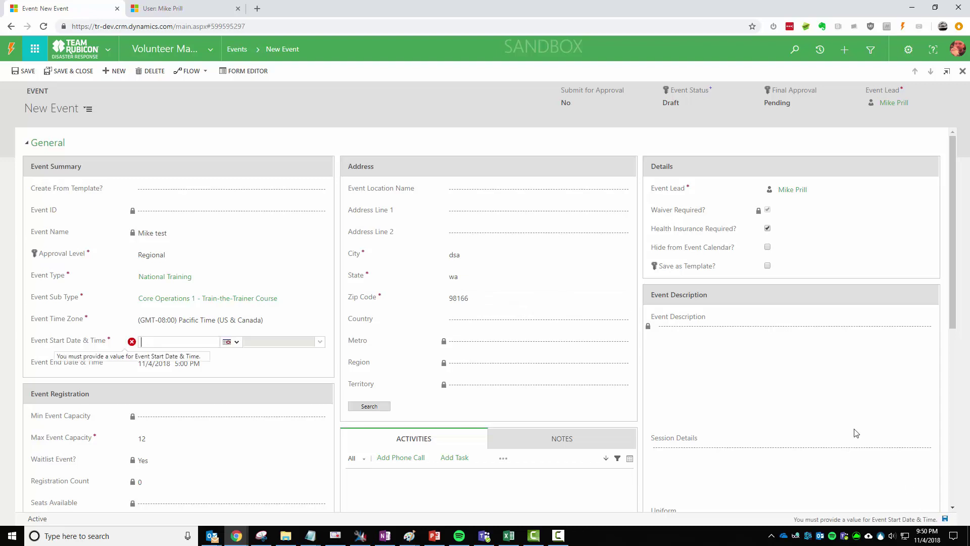
pyautogui.click(231, 346)
pyautogui.click(226, 262)
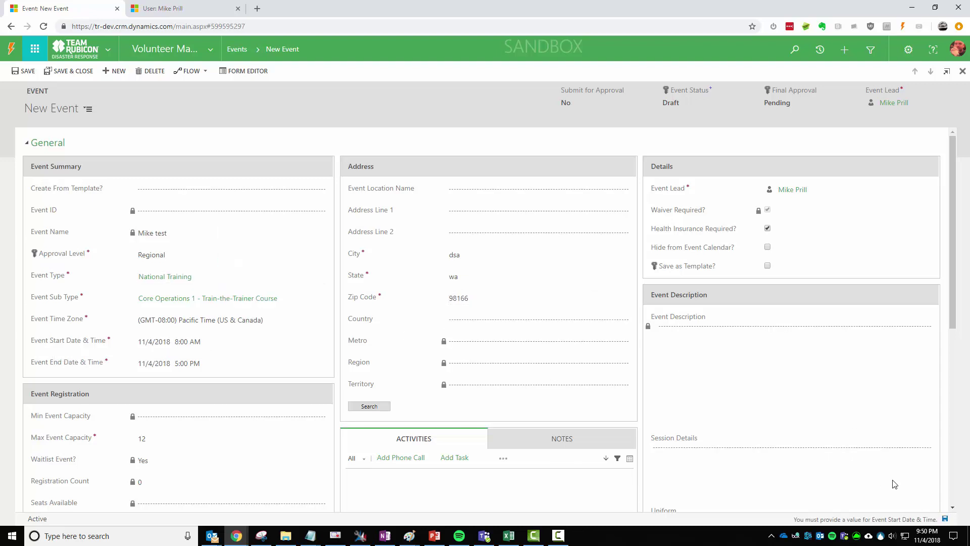
pyautogui.click(946, 520)
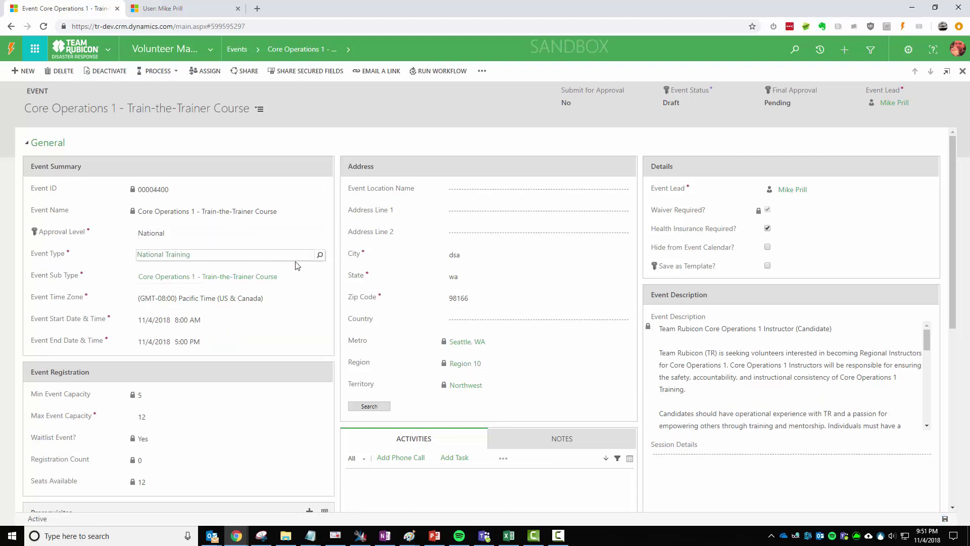
# - Change the saved event's type to Member Engagement by looking it up among all event type records
pyautogui.click(320, 255)
pyautogui.click(187, 280)
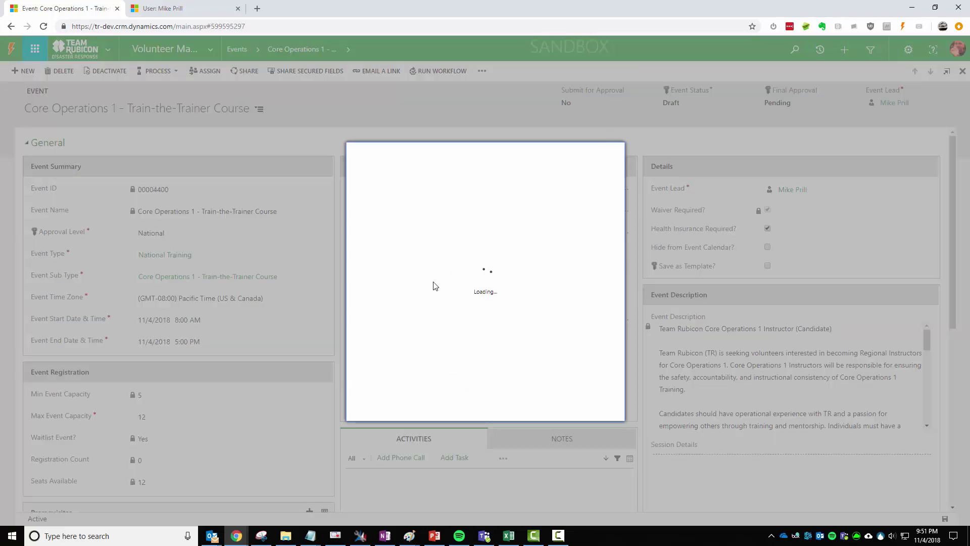
pyautogui.click(495, 216)
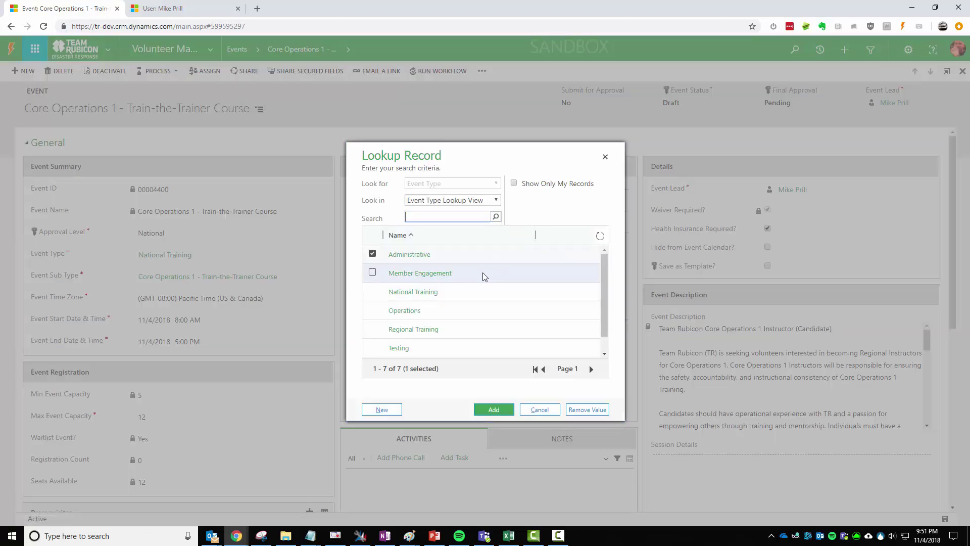
pyautogui.click(485, 274)
pyautogui.click(503, 415)
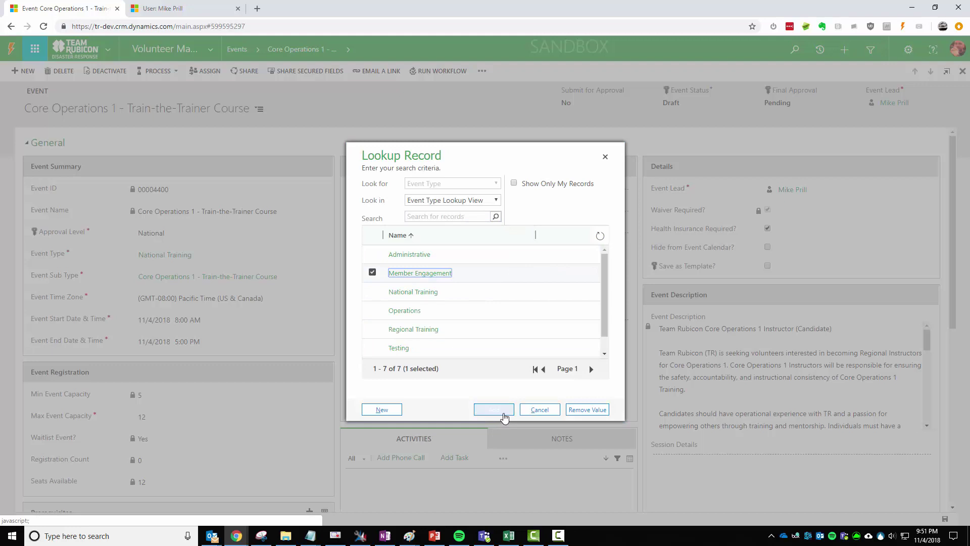
# - Change the event sub type to Projects, clearing the old search text in the record lookup
pyautogui.click(321, 277)
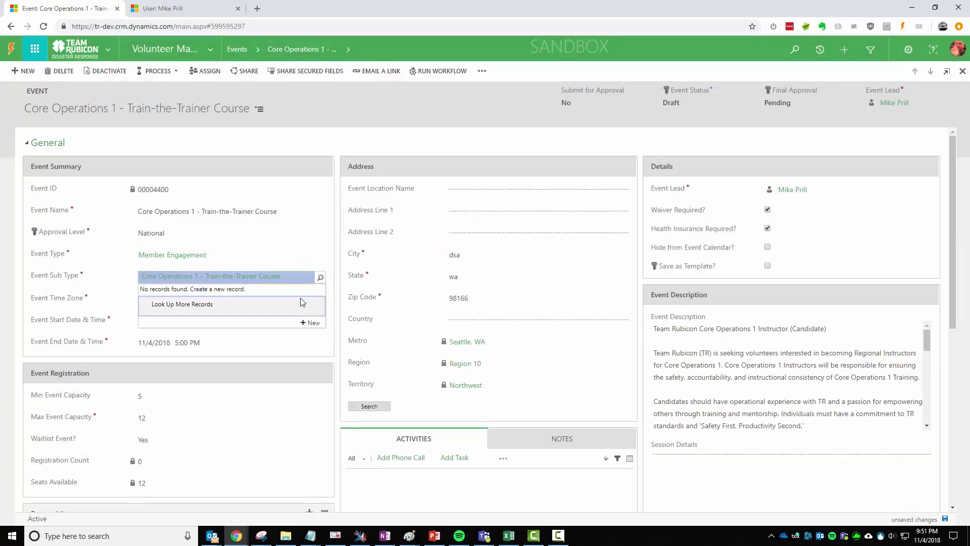
pyautogui.click(302, 302)
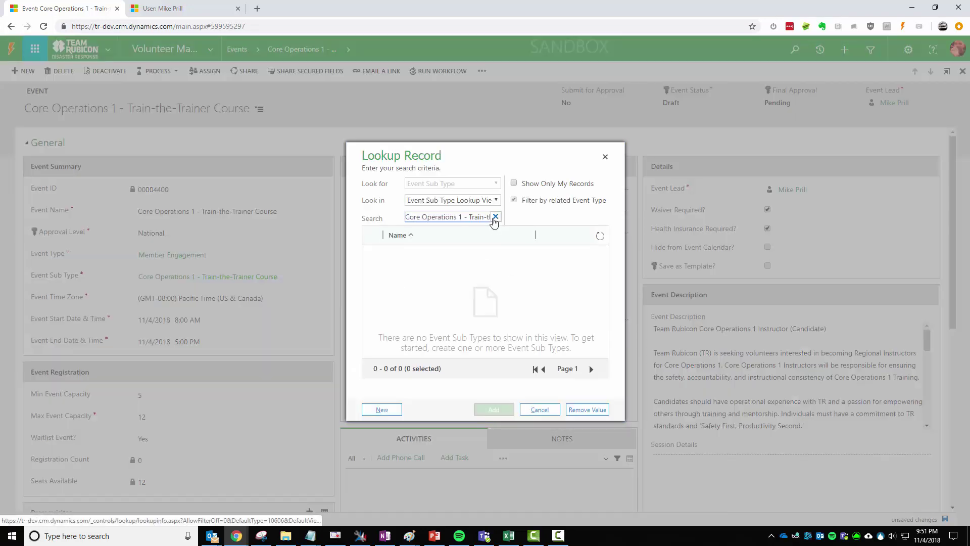
pyautogui.click(496, 217)
pyautogui.click(440, 311)
pyautogui.click(494, 409)
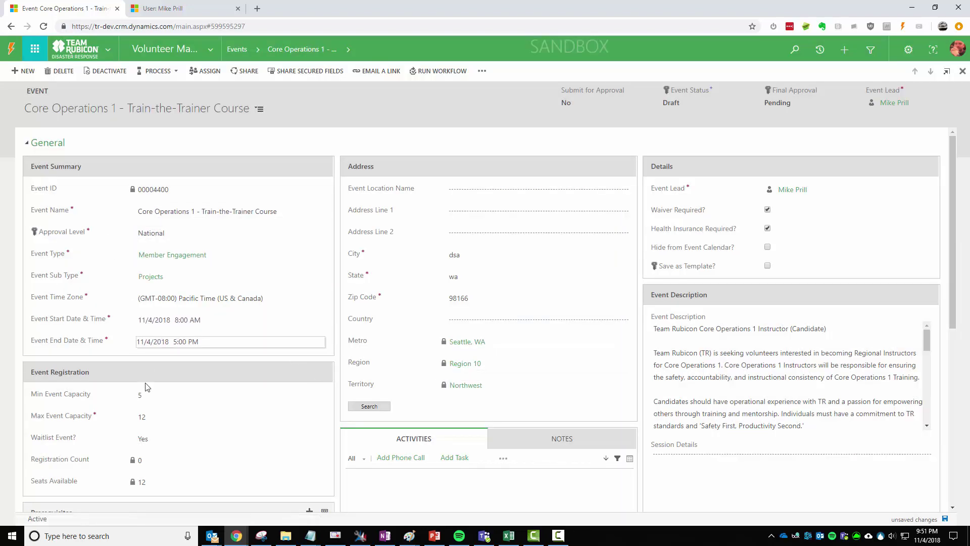
# - Replace the course title in the event name with the lead's first name and "test", correcting the capitalization
pyautogui.click(249, 212)
pyautogui.moveTo(100, 216)
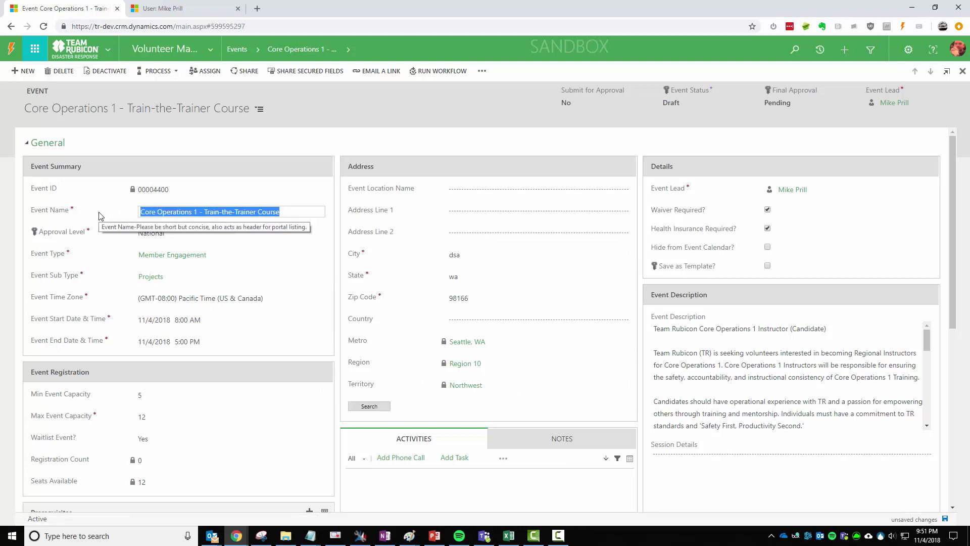
pyautogui.write('MIke test')
pyautogui.press('Tab')
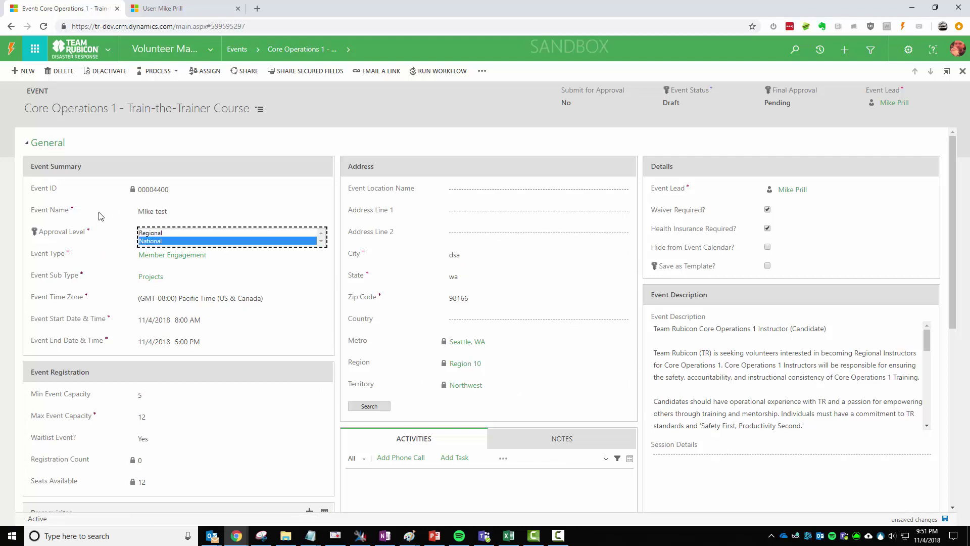
pyautogui.click(147, 211)
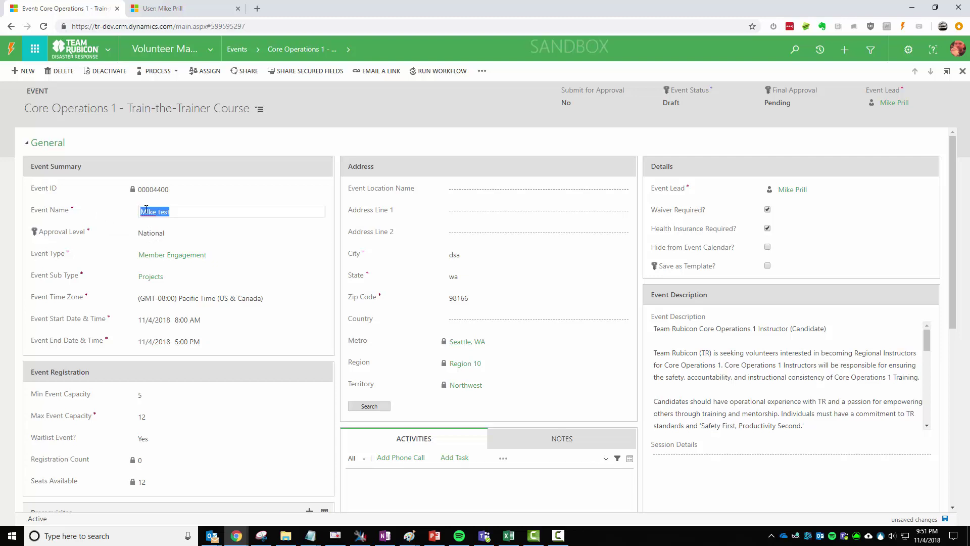
pyautogui.click(147, 211)
pyautogui.press('BackSpace')
pyautogui.write('i')
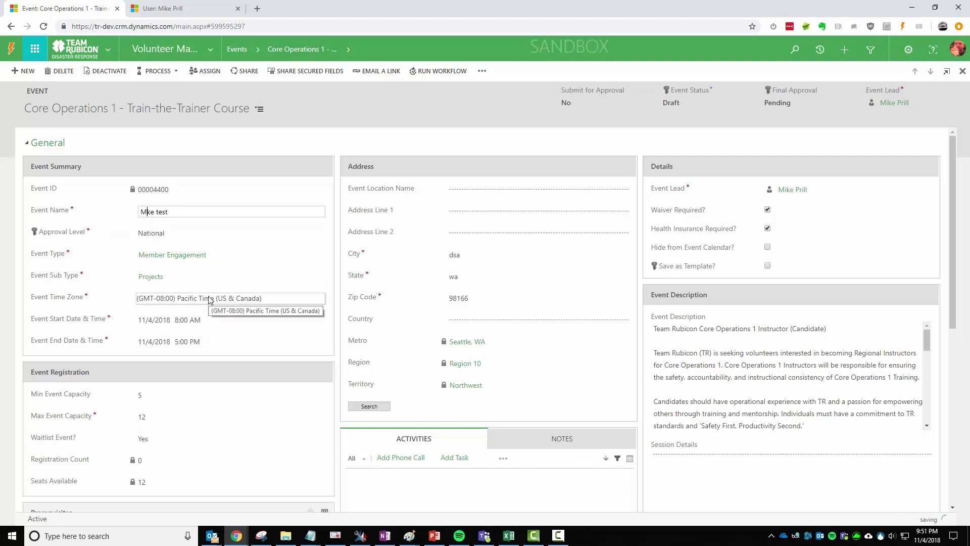
pyautogui.click(338, 240)
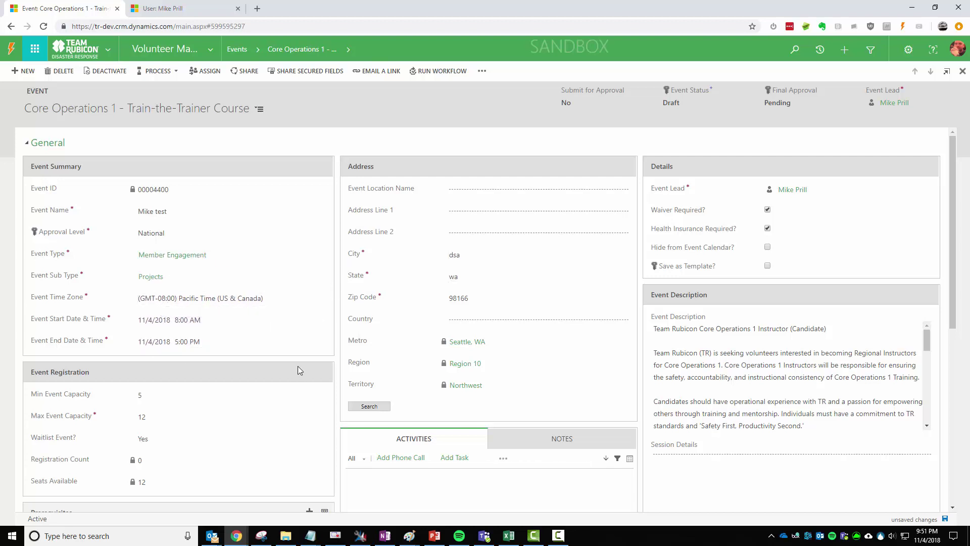
# - Add the training TR 101: Step into the Grey as an event prerequisite, finding it by searching the training records for "tr"
pyautogui.scroll(-1, 298, 367)
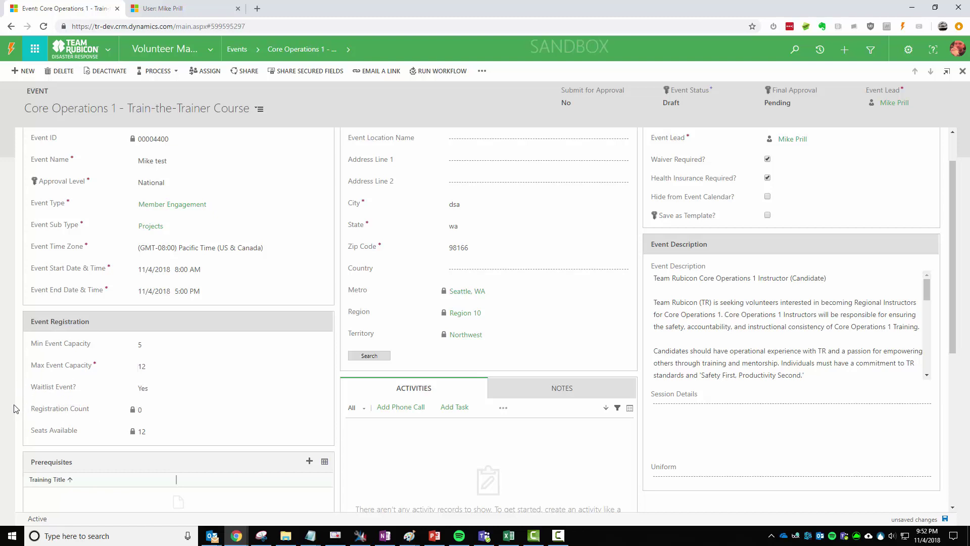
pyautogui.scroll(-2, 244, 426)
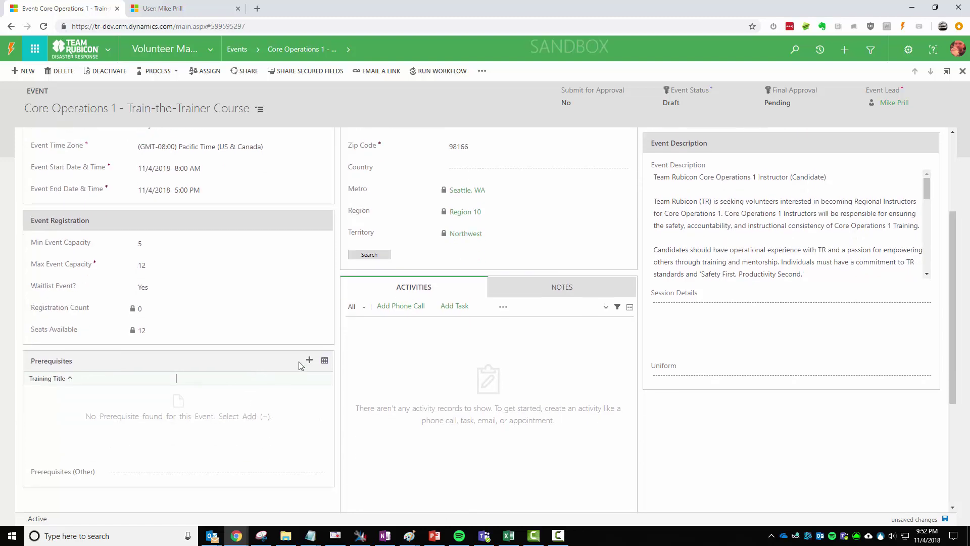
pyautogui.click(309, 359)
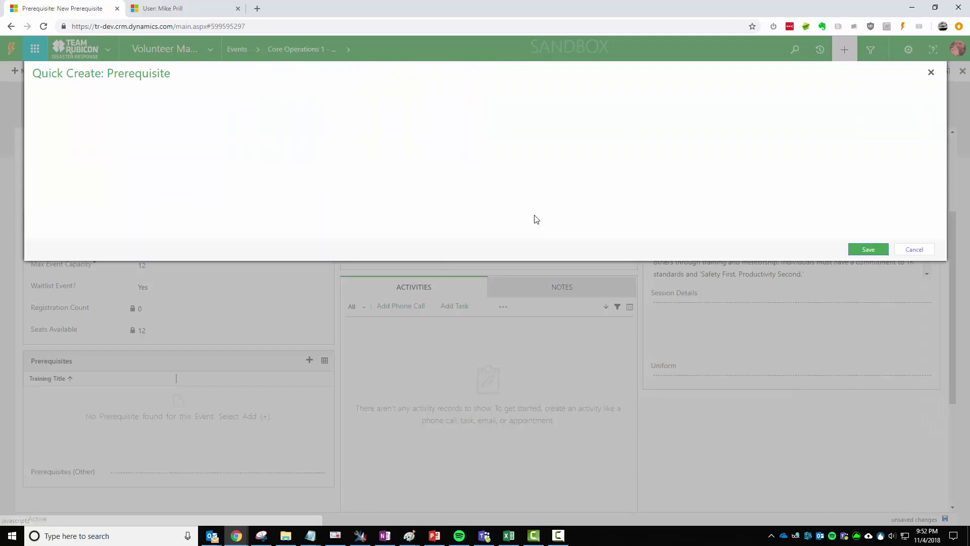
pyautogui.click(319, 100)
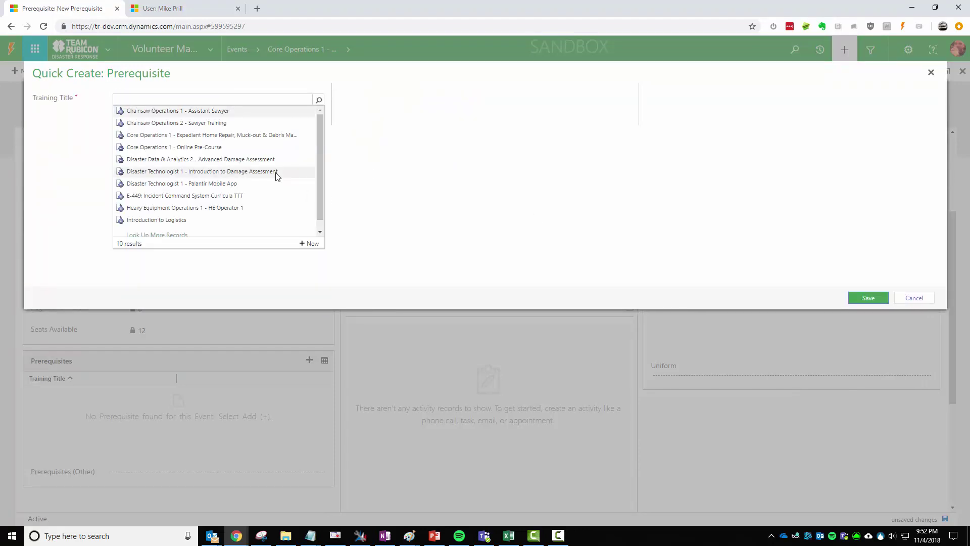
pyautogui.scroll(-1, 267, 186)
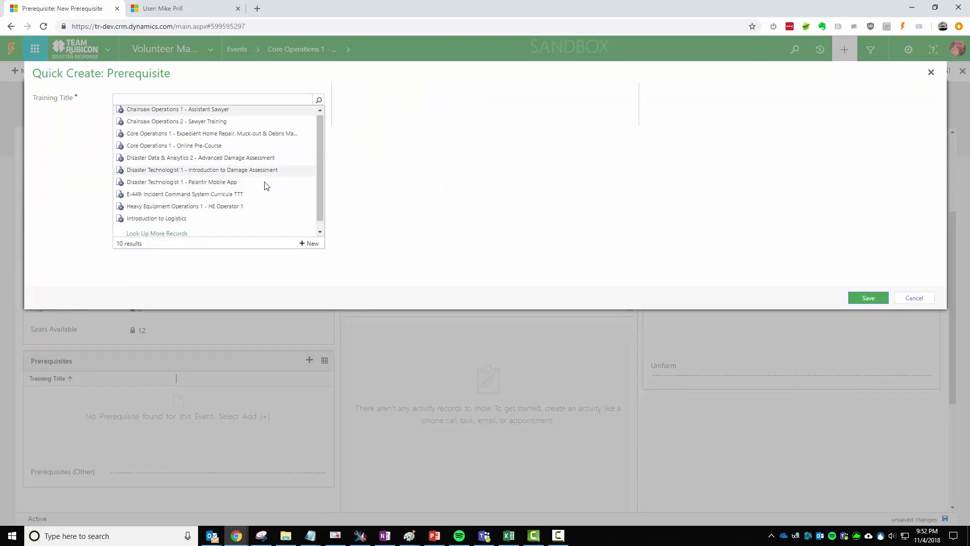
pyautogui.click(156, 224)
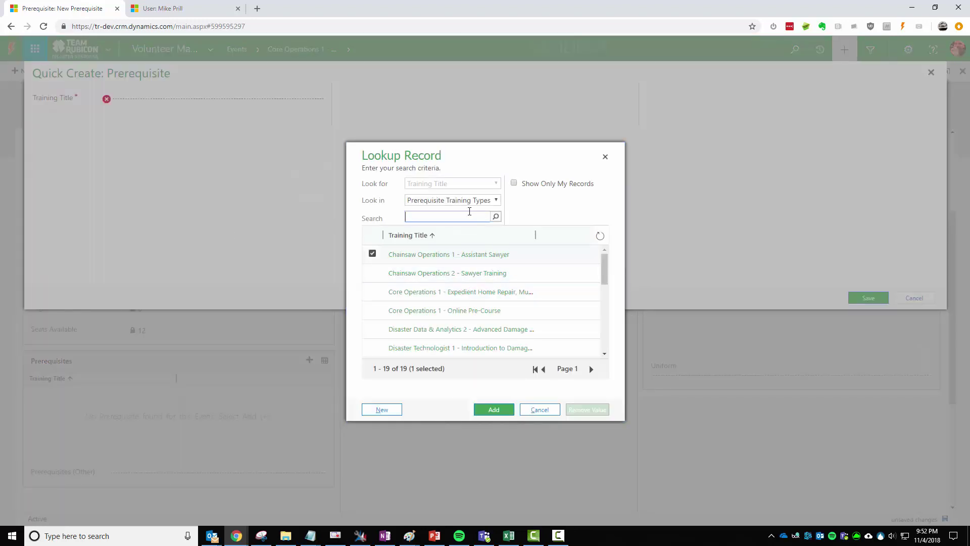
pyautogui.write('tr')
pyautogui.click(496, 216)
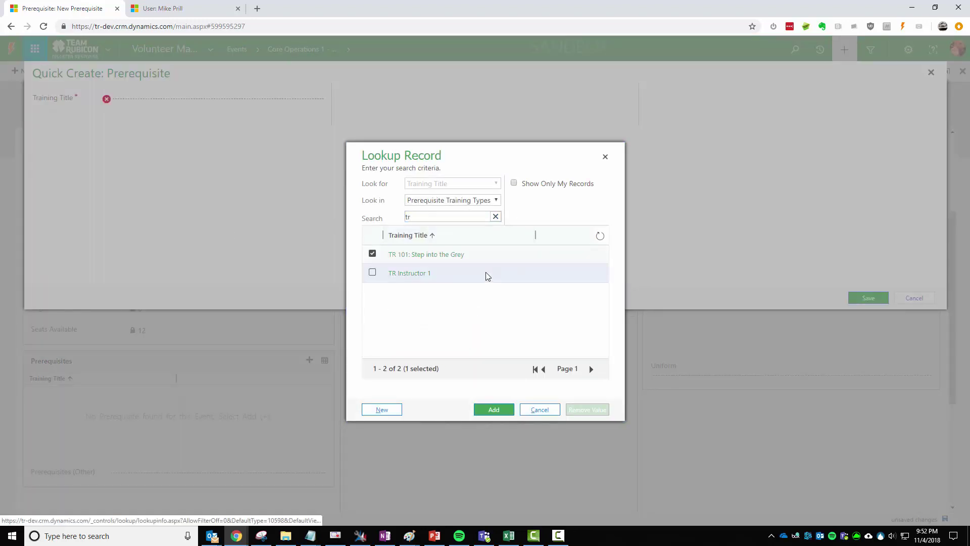
pyautogui.click(495, 409)
pyautogui.click(867, 298)
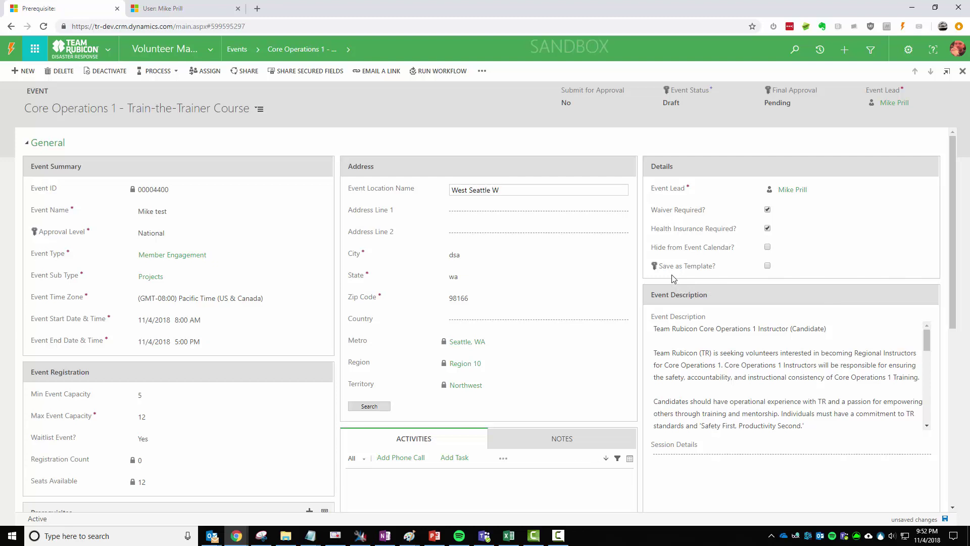
# - Fill in West Seattle WFV as the event location name, enter the street address and city, and accept the verified address
pyautogui.press('Tab')
pyautogui.write('123 Mian')
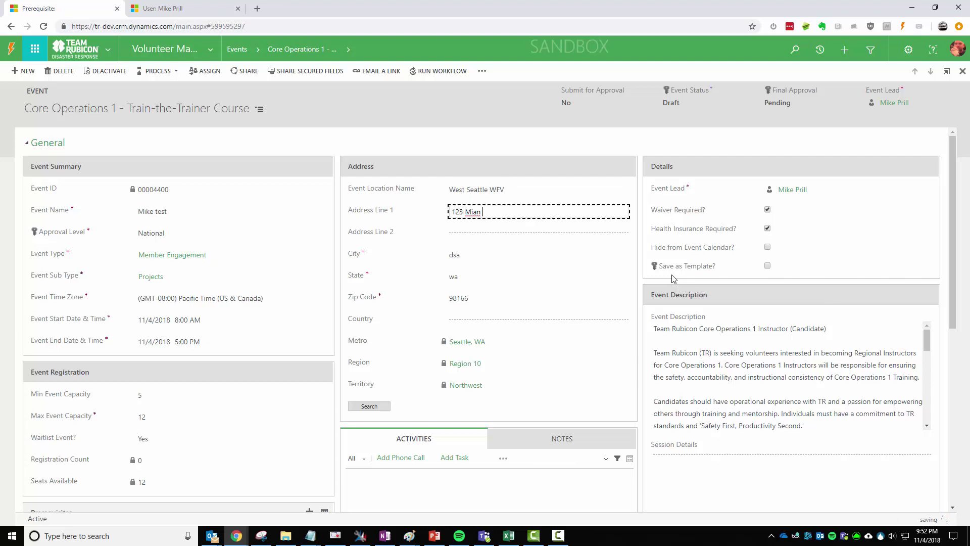
pyautogui.press('BackSpace')
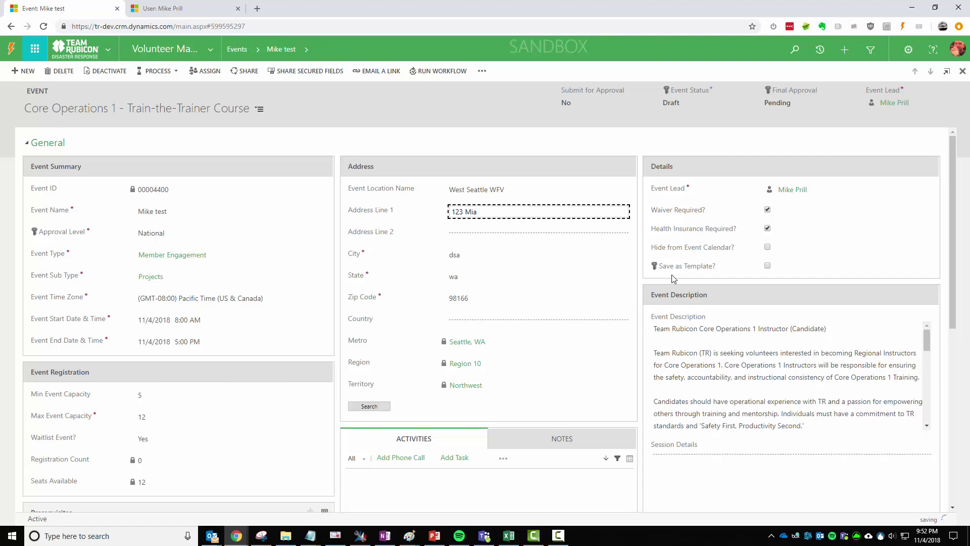
pyautogui.write('n St')
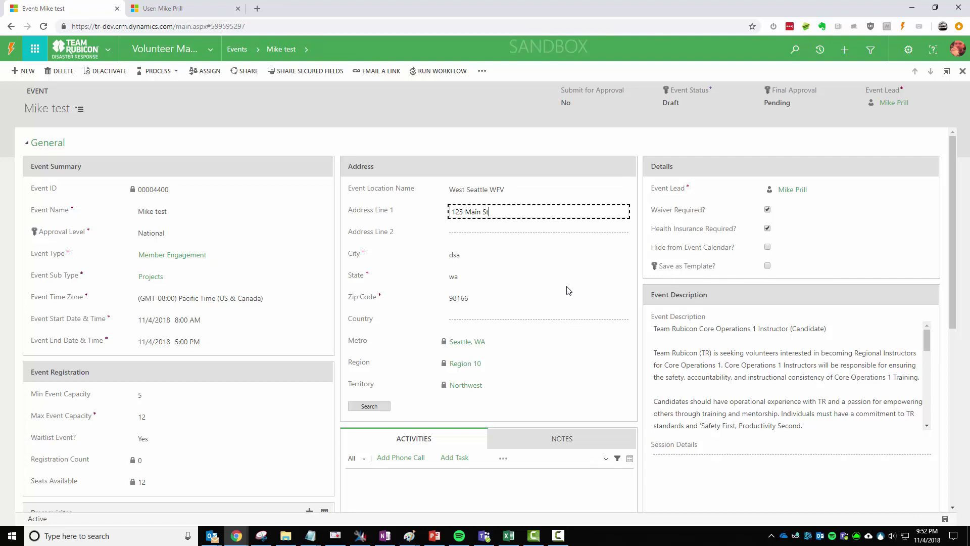
pyautogui.click(488, 259)
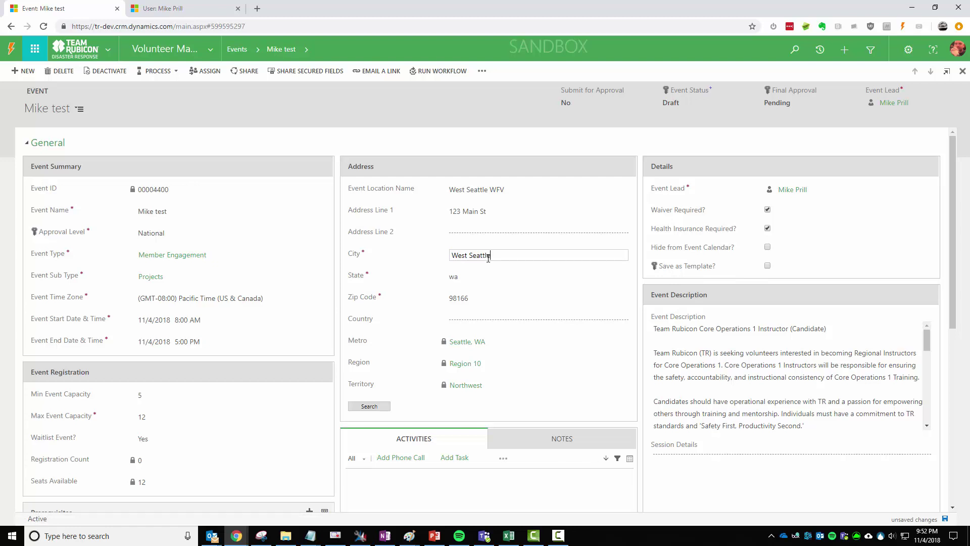
pyautogui.press('Tab')
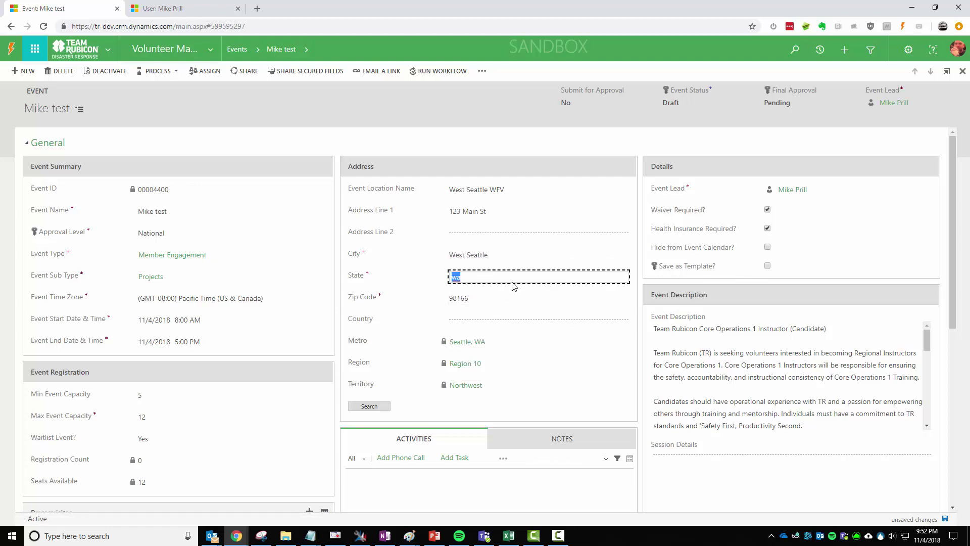
pyautogui.click(387, 408)
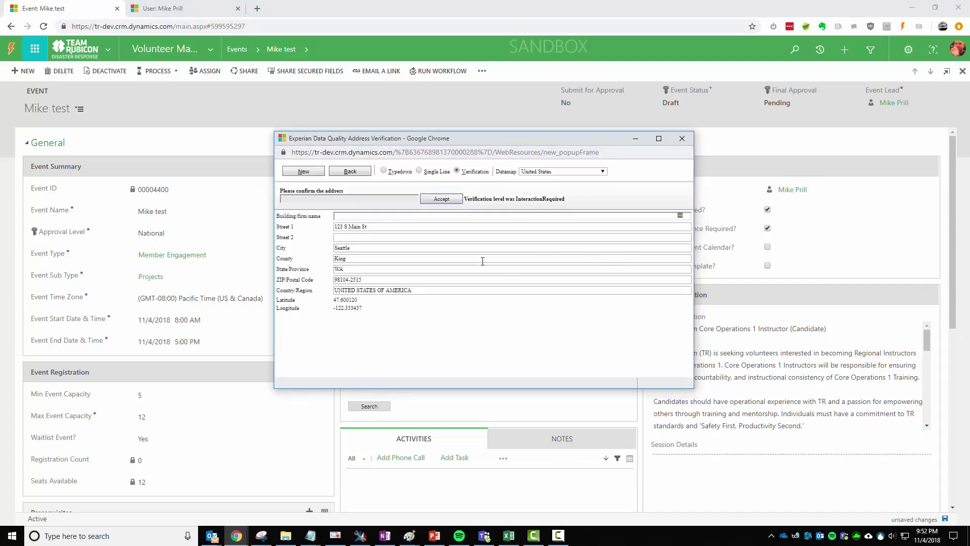
pyautogui.click(441, 199)
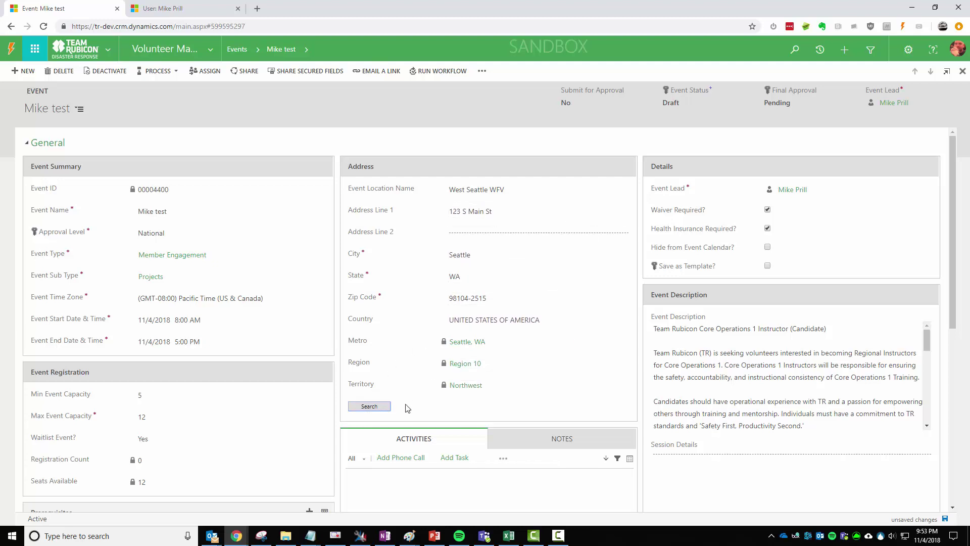
# - Examine the event's activities and notes sections
pyautogui.scroll(-3, 437, 400)
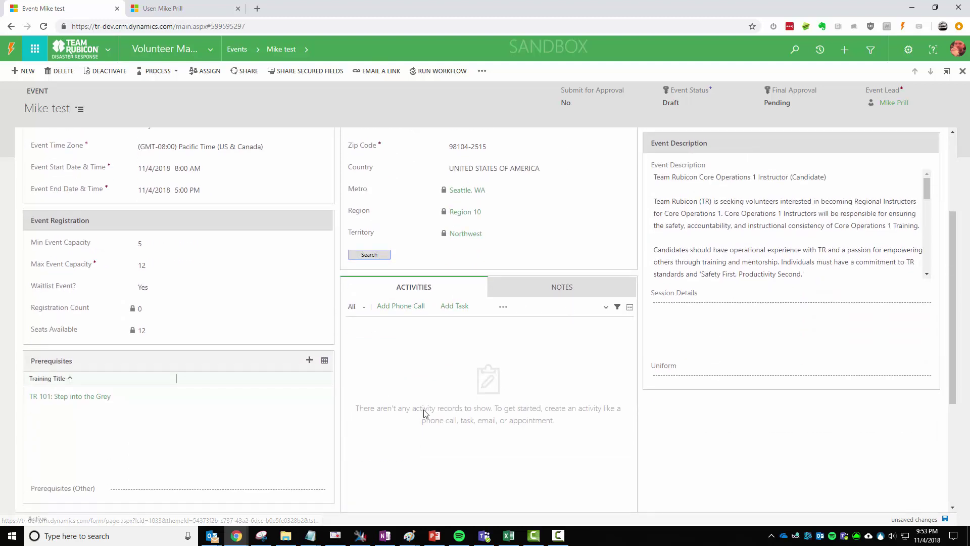
pyautogui.click(544, 292)
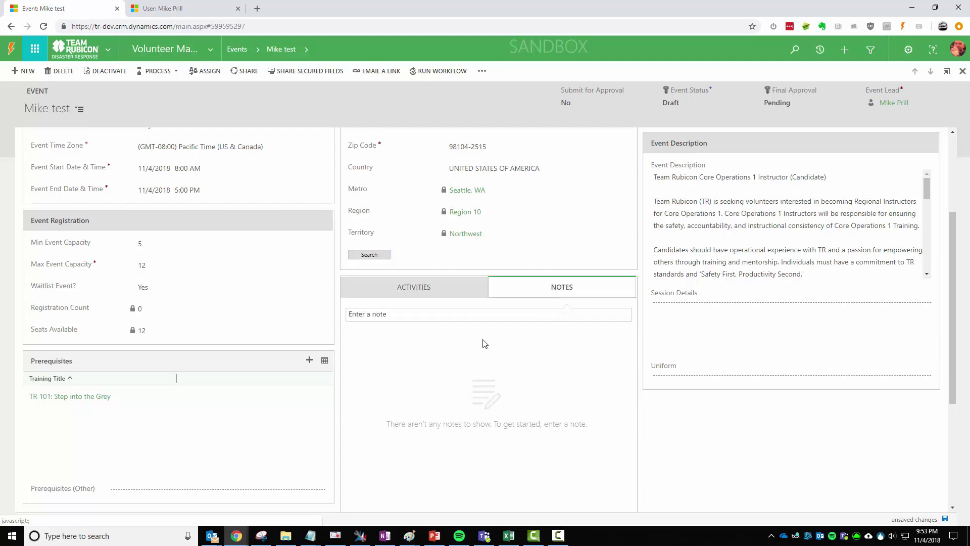
pyautogui.click(423, 287)
pyautogui.click(544, 291)
pyautogui.click(459, 287)
pyautogui.scroll(3, 608, 401)
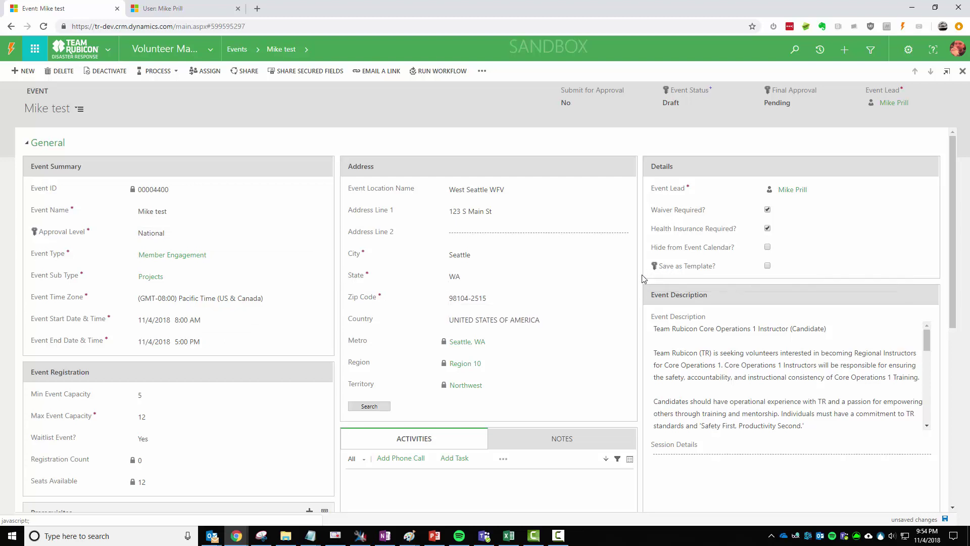
# - Hide the event from the event calendar and view the available event status options
pyautogui.click(768, 247)
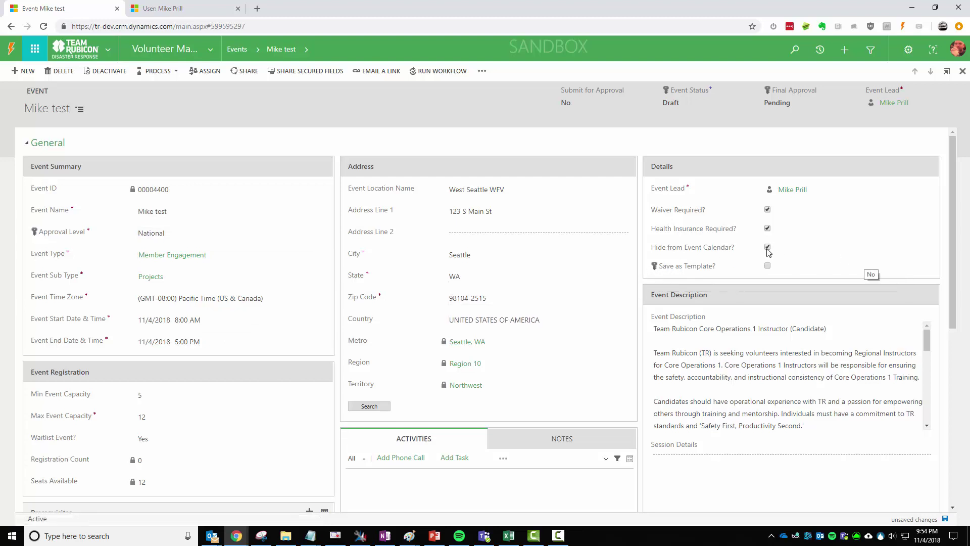
pyautogui.click(691, 108)
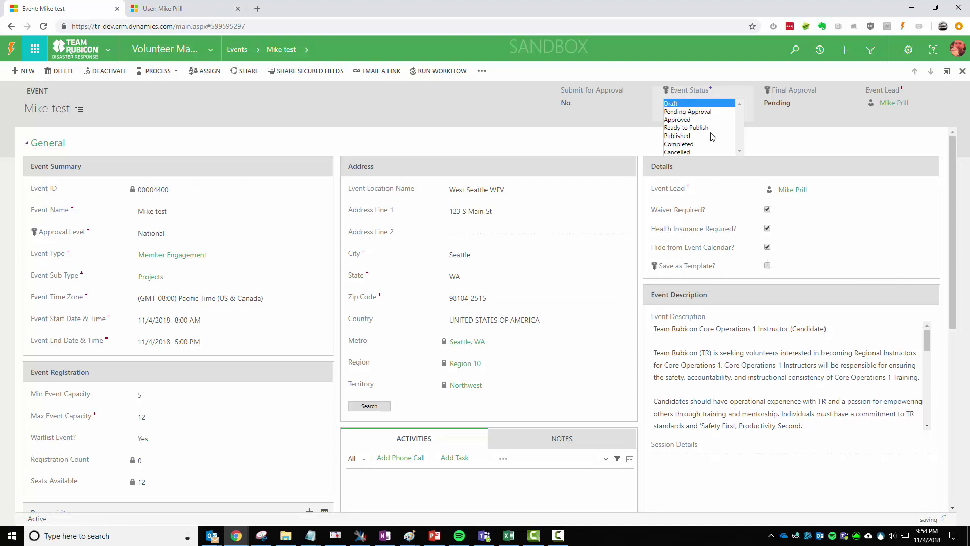
pyautogui.click(777, 146)
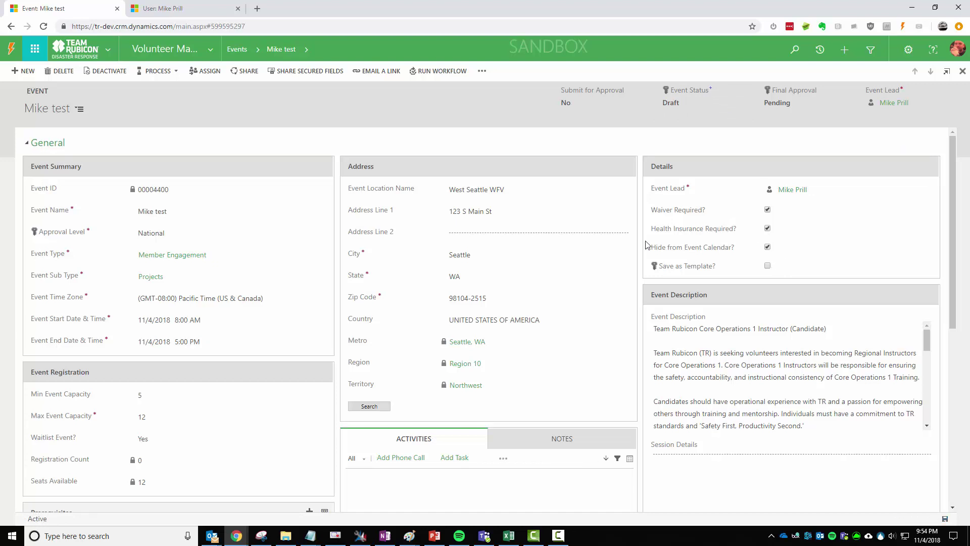
# - Replace the whole event description with "This goes straight to the event calendar so make sure it's good!"
pyautogui.scroll(-1, 732, 235)
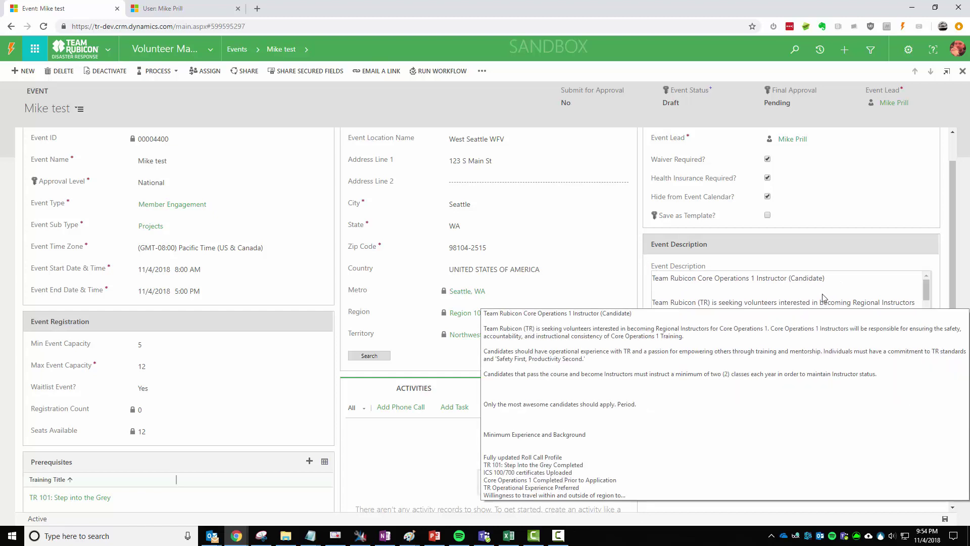
pyautogui.scroll(-5, 808, 300)
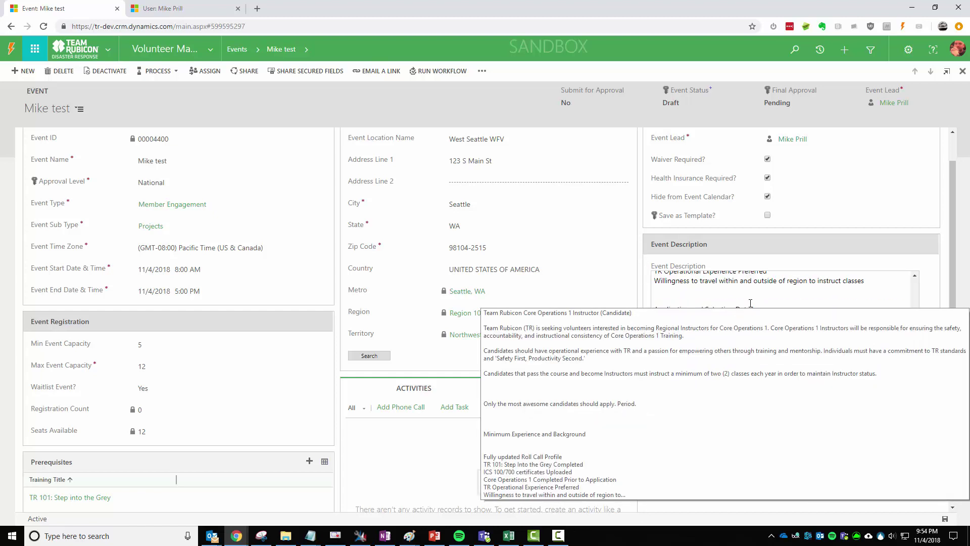
pyautogui.click(751, 303)
pyautogui.hotkey('ctrl', 'a')
pyautogui.press('BackSpace')
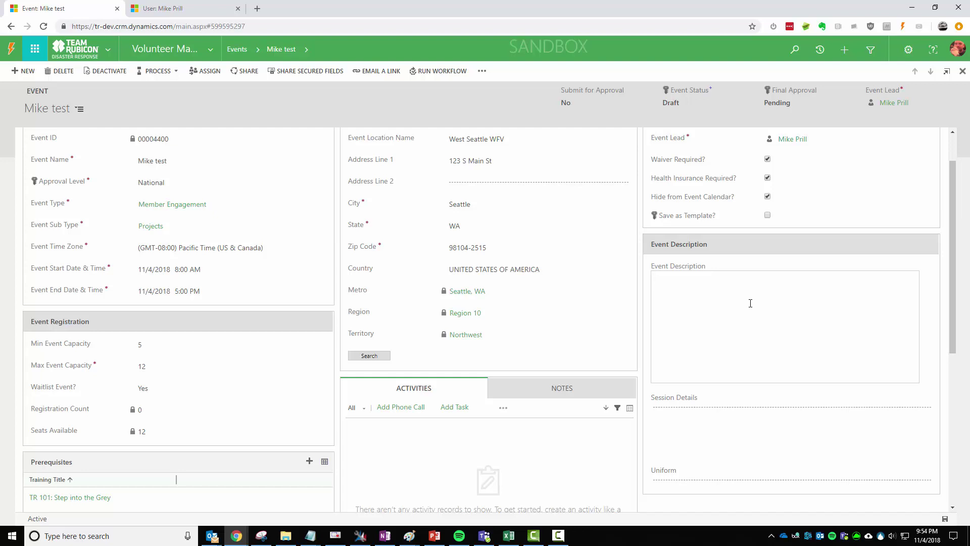
pyautogui.write('This goes straight ot the')
pyautogui.press('BackSpace')
pyautogui.press('BackSpace')
pyautogui.press('BackSpace')
pyautogui.press('BackSpace')
pyautogui.press('BackSpace')
pyautogui.write('to the event calendar s')
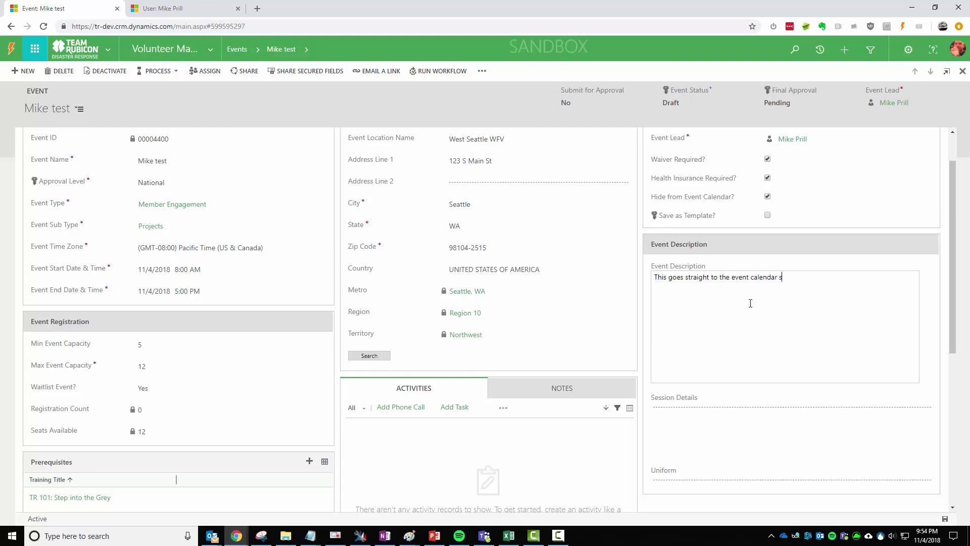
pyautogui.write("o make sure it's good!")
pyautogui.click(653, 397)
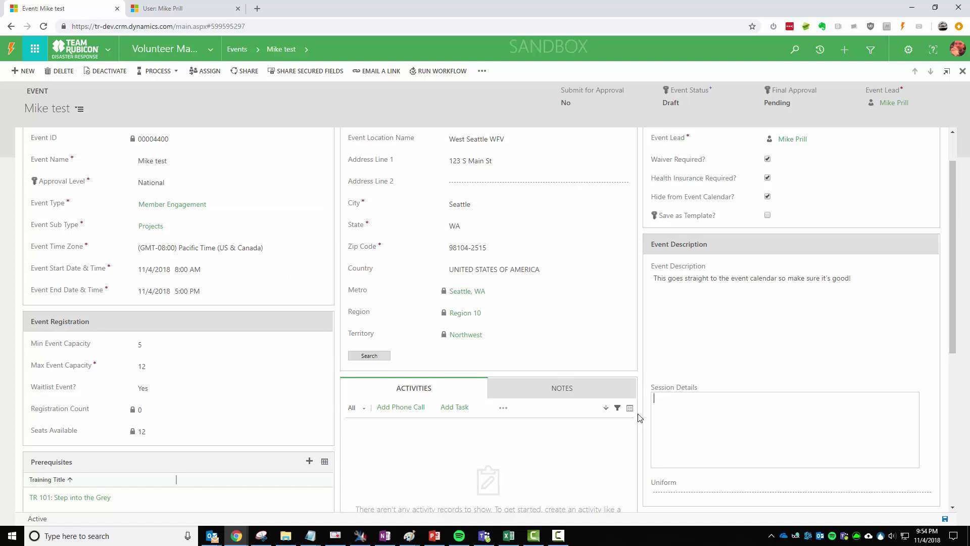
# - Open the session details for editing and enter Greyshirts as the event's uniform
pyautogui.scroll(2, 404, 246)
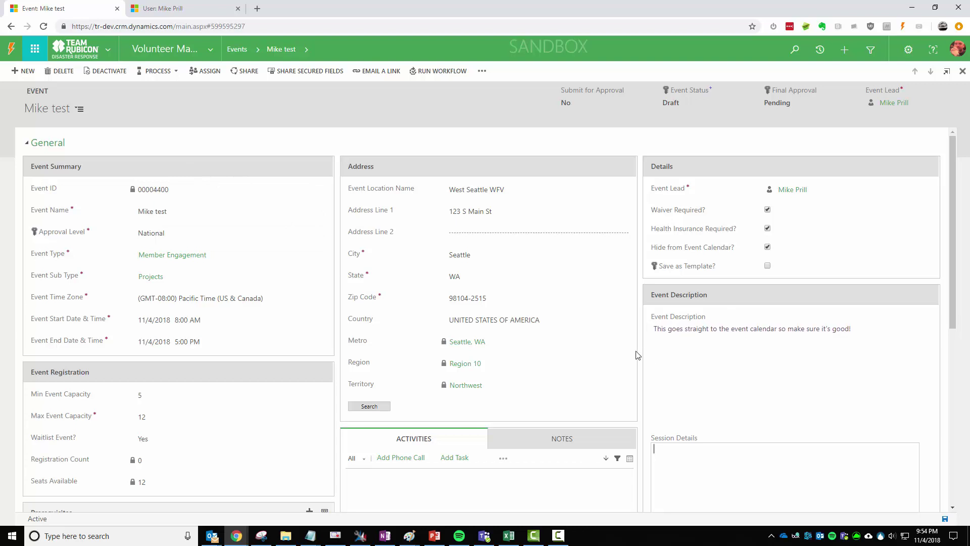
pyautogui.scroll(-2, 644, 364)
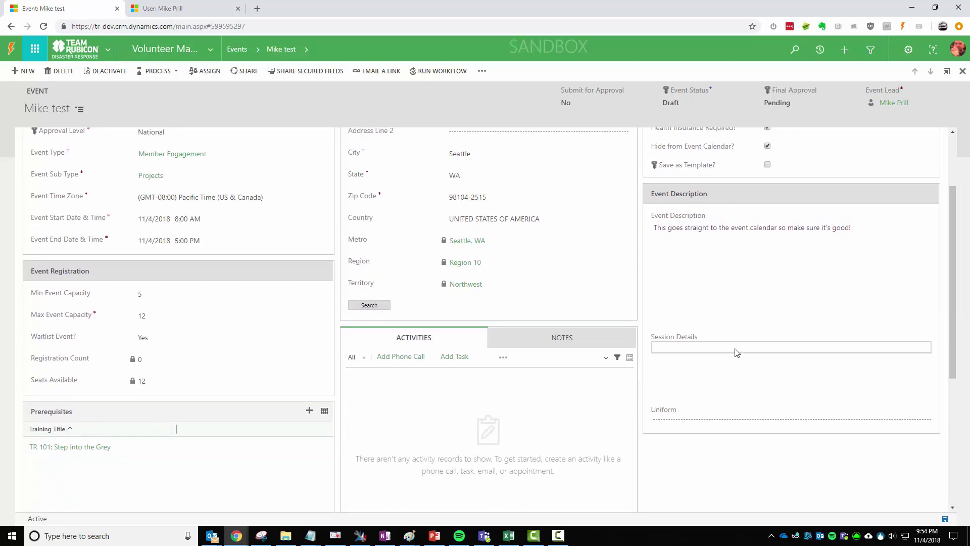
pyautogui.click(729, 350)
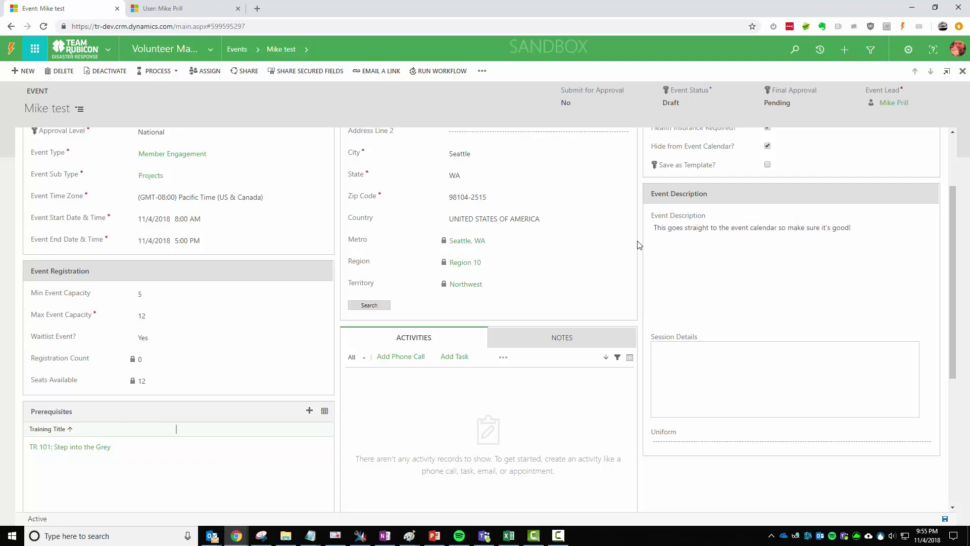
pyautogui.scroll(-3, 639, 264)
pyautogui.press('Tab')
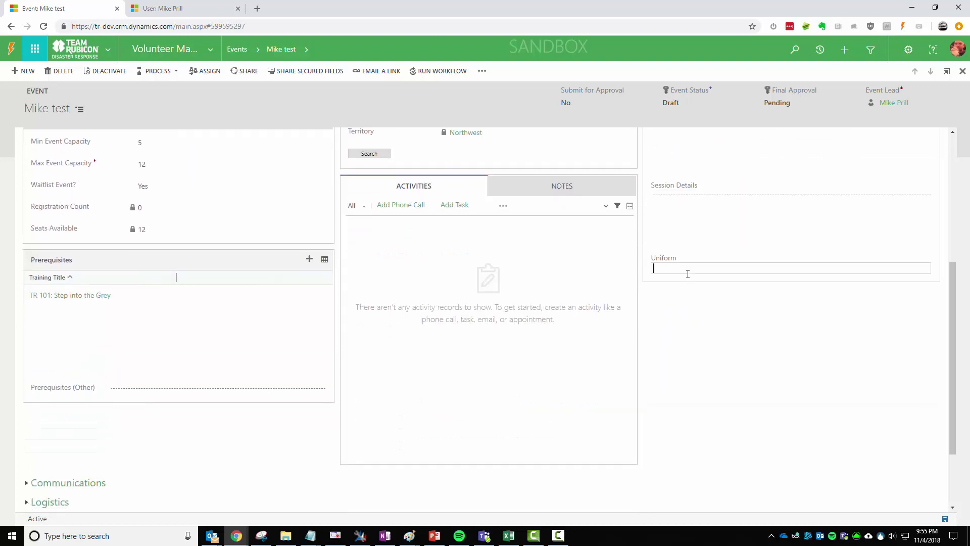
pyautogui.write('Greyshirts')
pyautogui.click(642, 295)
pyautogui.scroll(5, 726, 411)
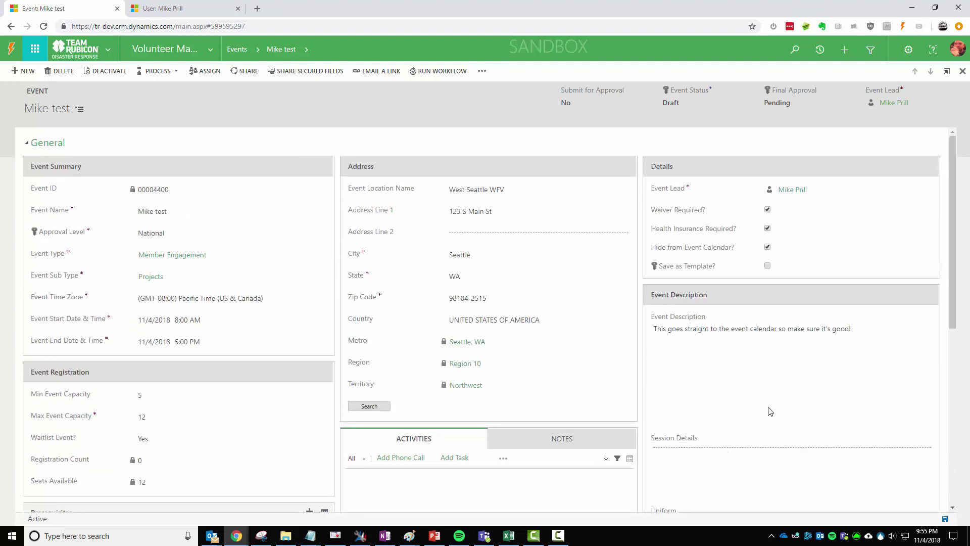
pyautogui.scroll(-1, 790, 412)
pyautogui.scroll(1, 791, 412)
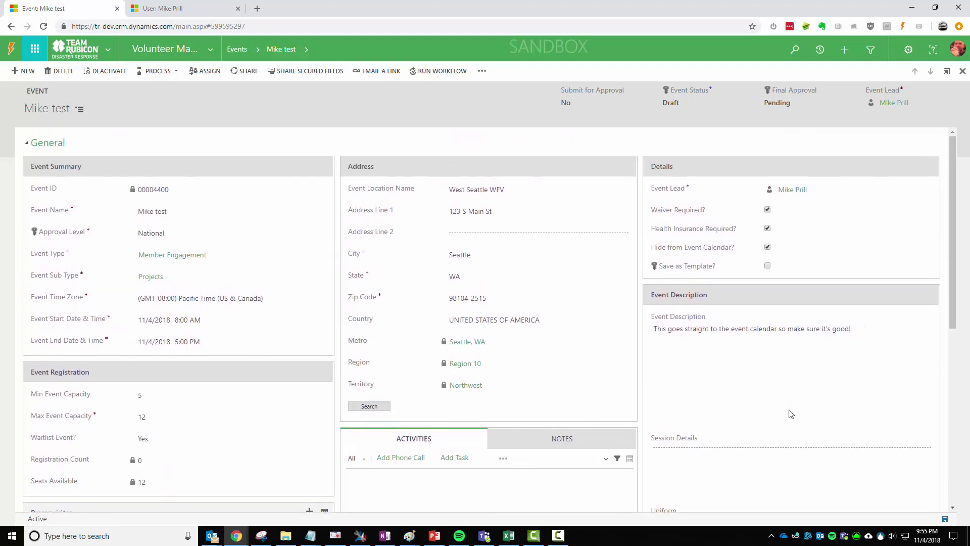